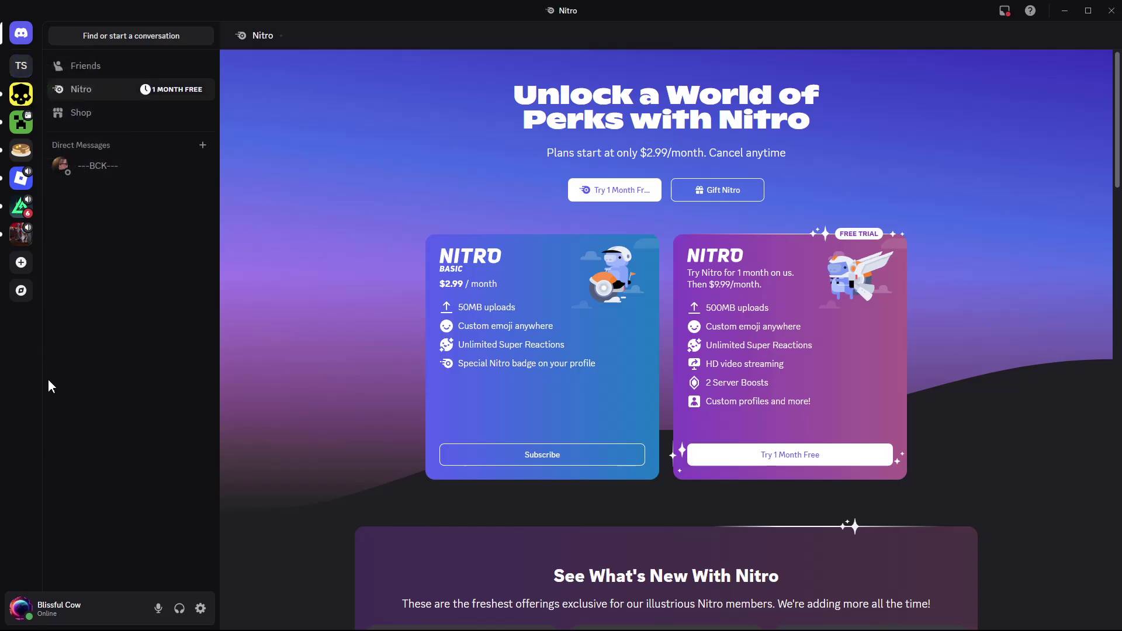
Step: Switch from the Nitro page to Test Server's #general channel
click(21, 69)
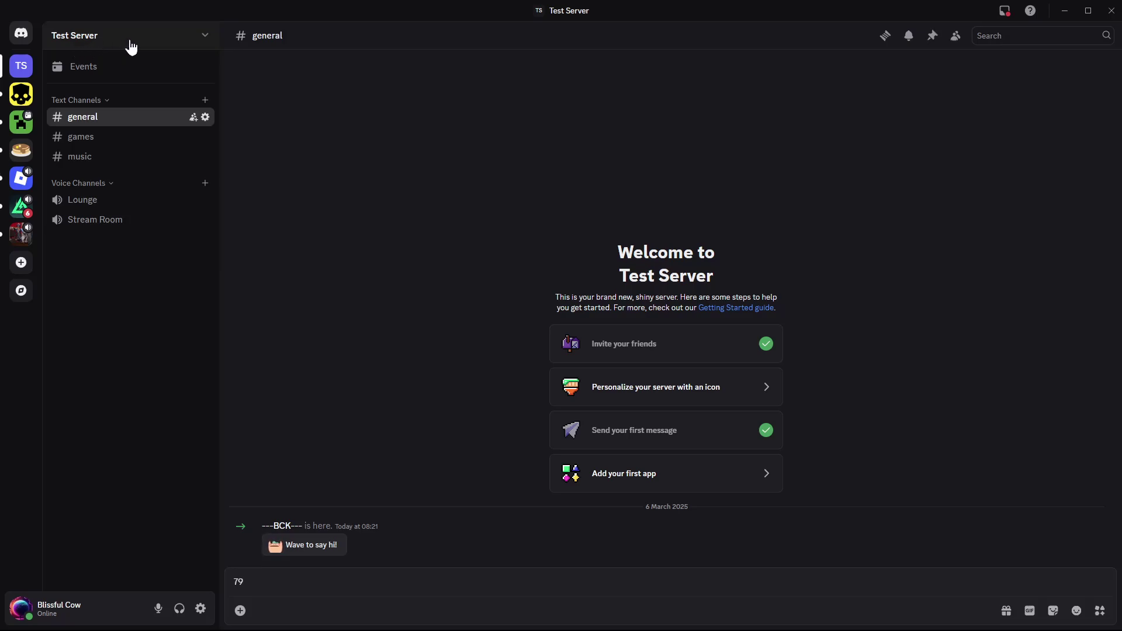
Step: Open Test Server's Server Settings and go to the App Directory under Apps
click(176, 38)
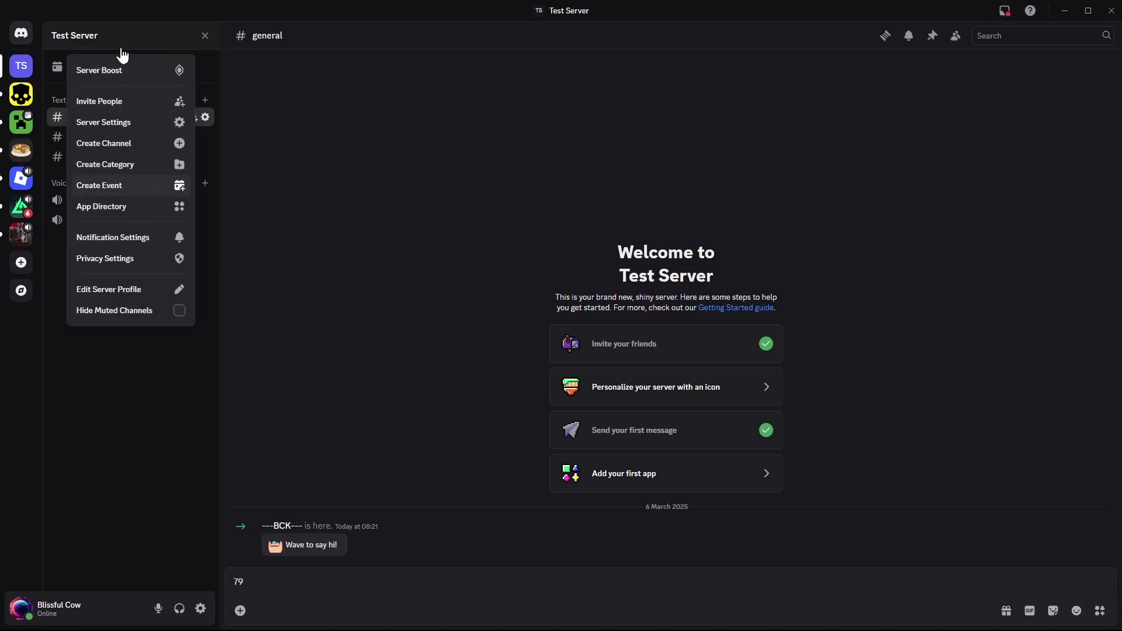
click(149, 122)
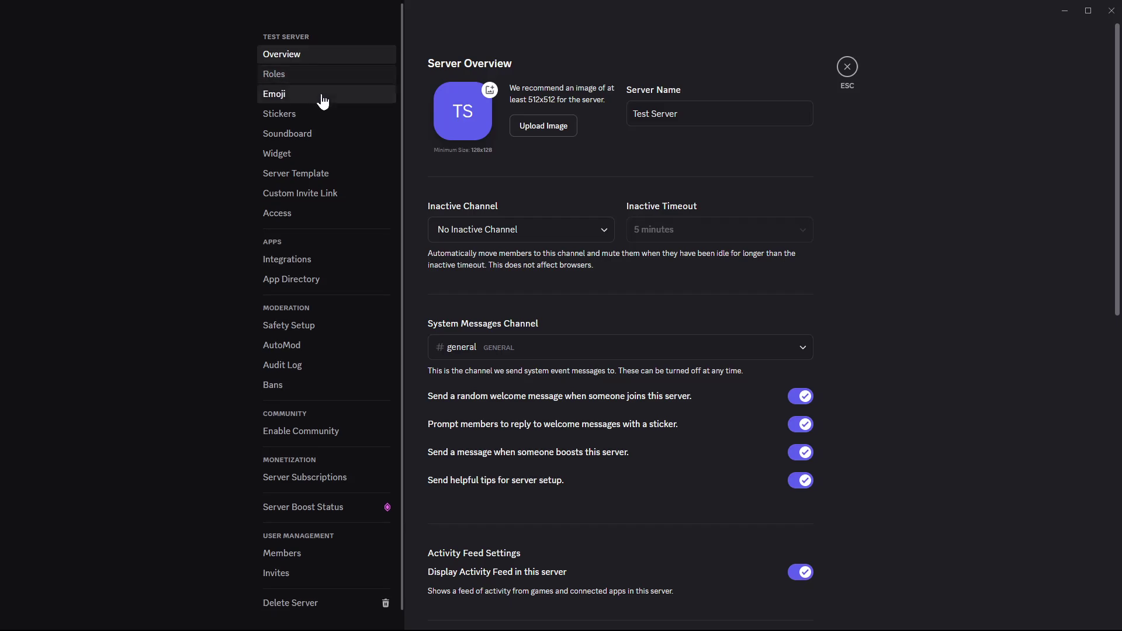
scroll(314, 94, down, 1)
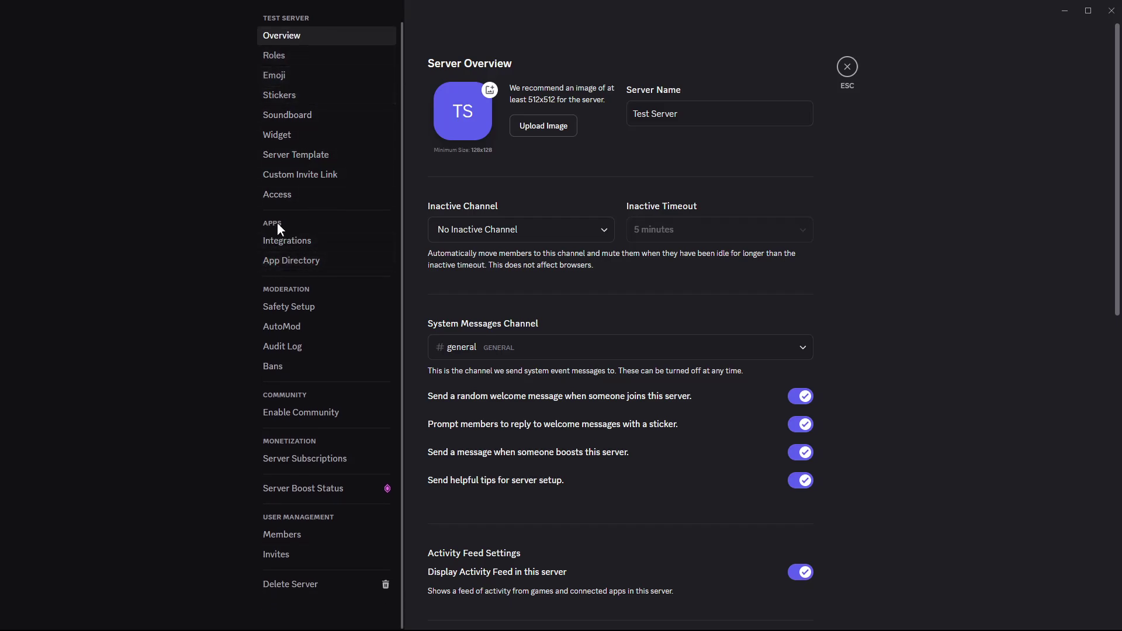
click(301, 264)
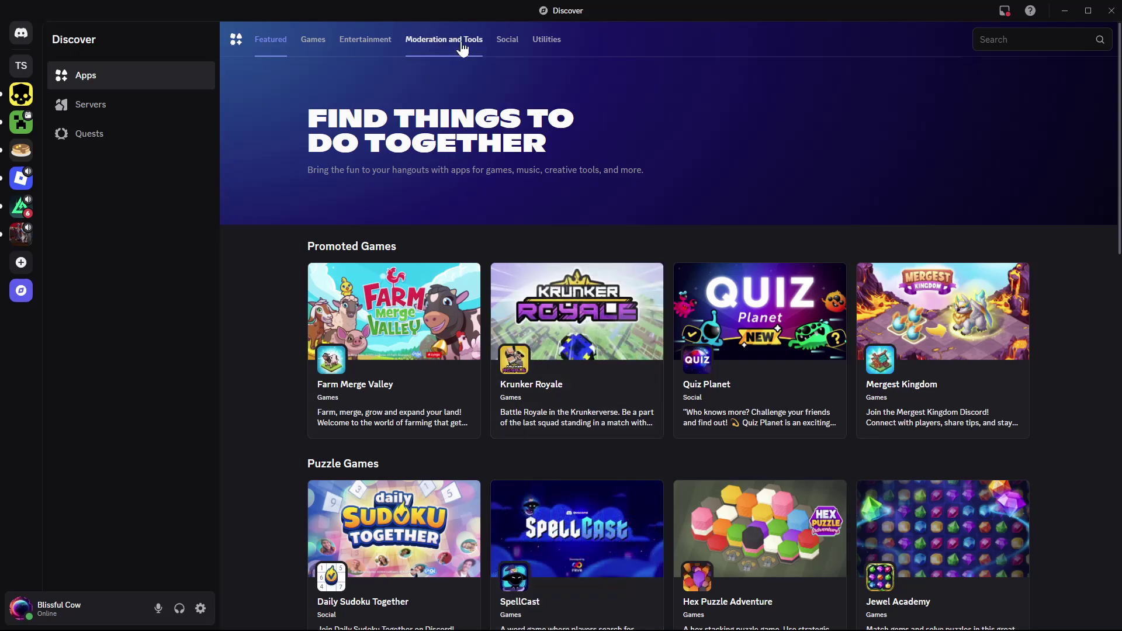
Step: Browse the Utilities apps and open Musico's page to review its commands and permissions
click(547, 41)
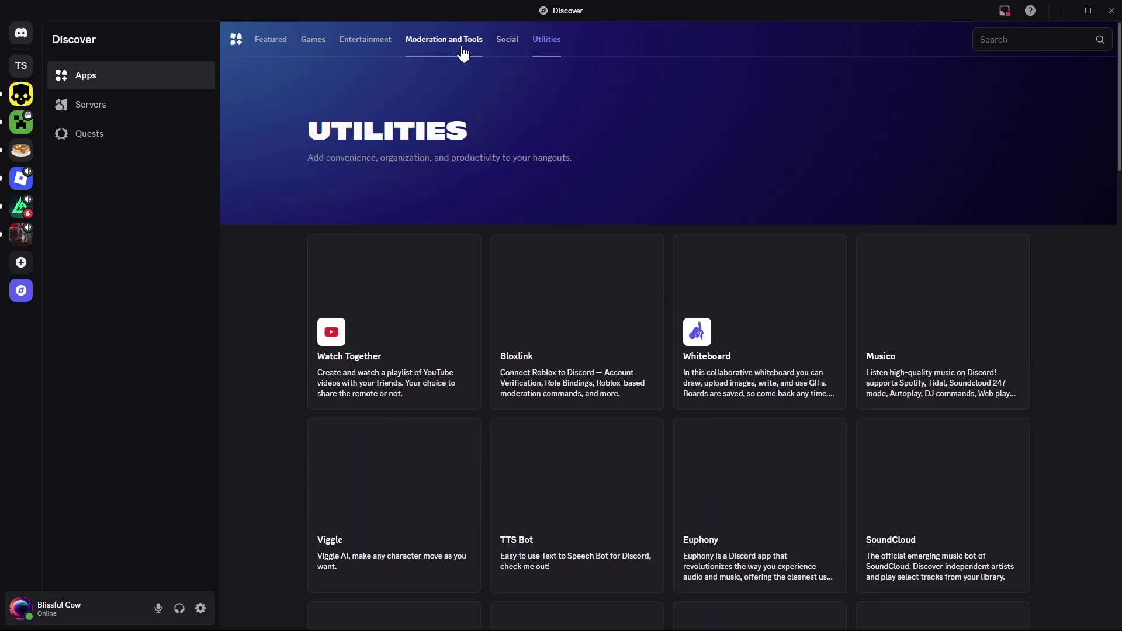
click(461, 44)
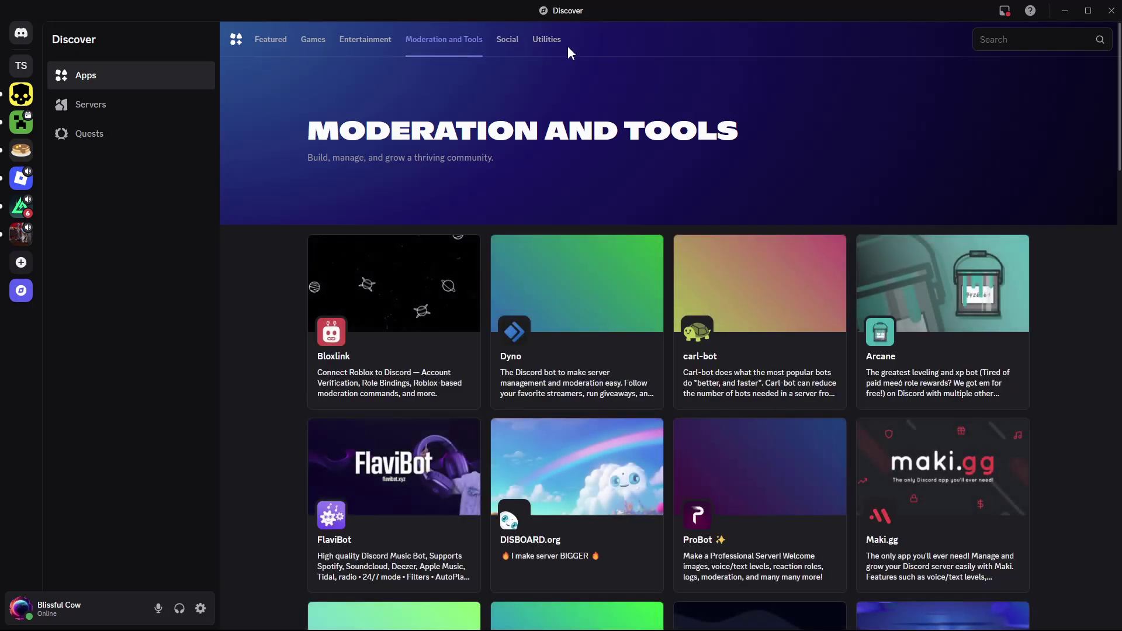
click(552, 46)
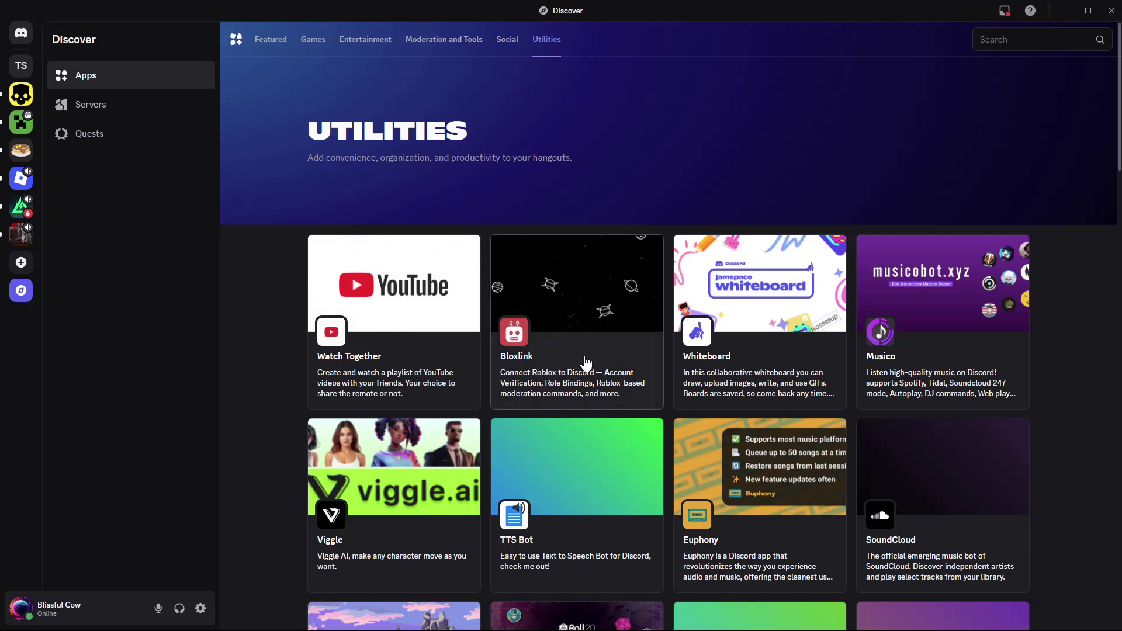
click(1017, 40)
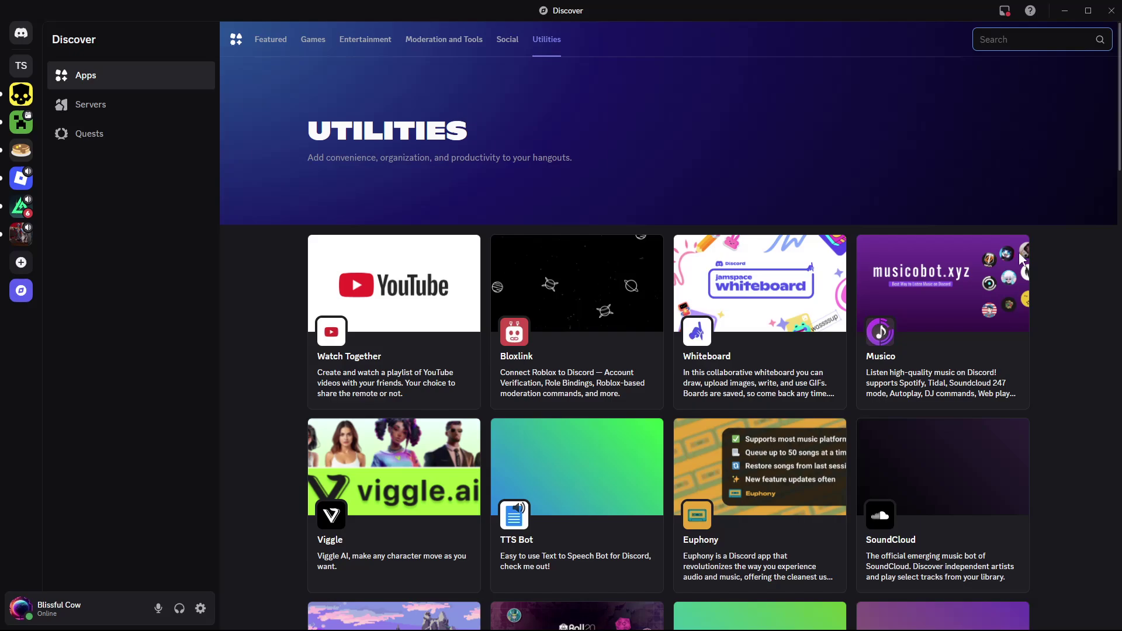
click(965, 328)
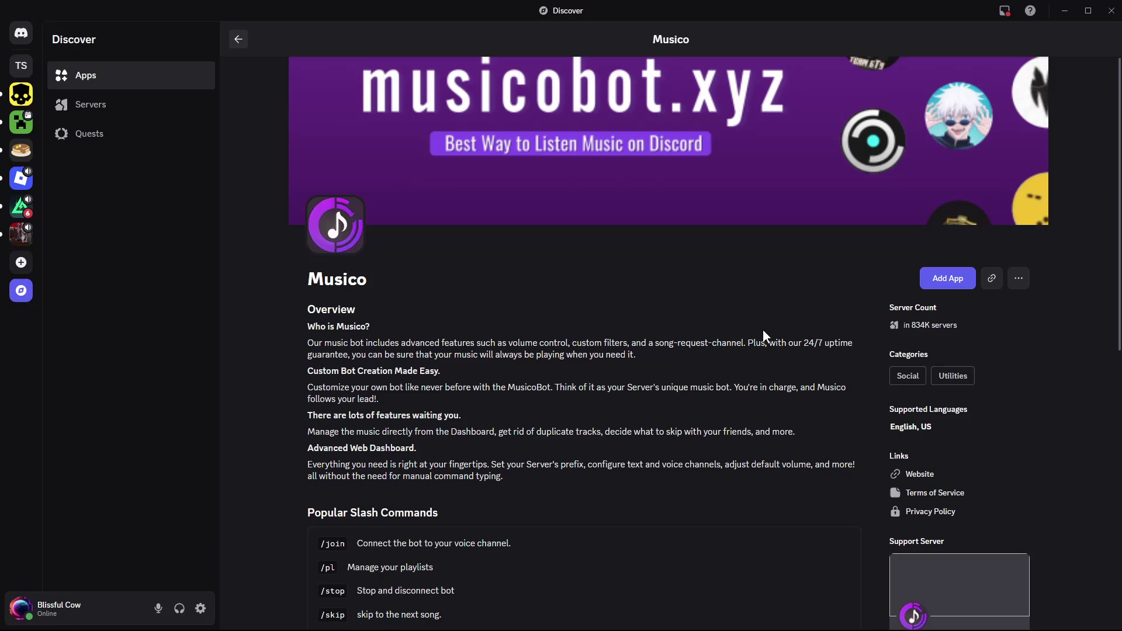
scroll(790, 343, down, 3)
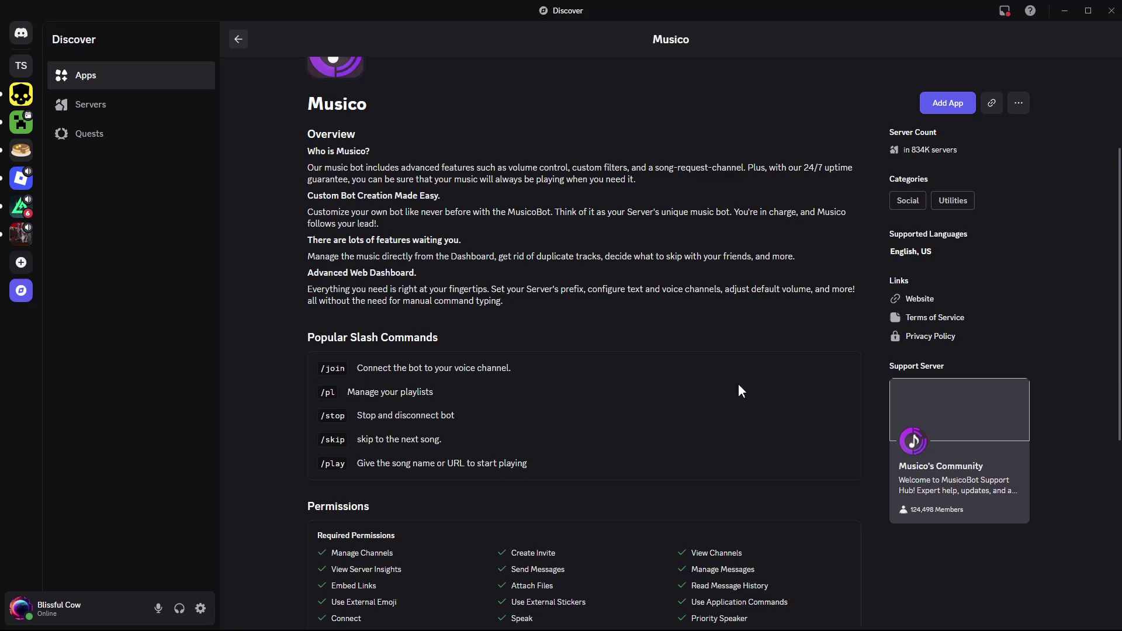
scroll(616, 428, down, 7)
scroll(682, 479, up, 8)
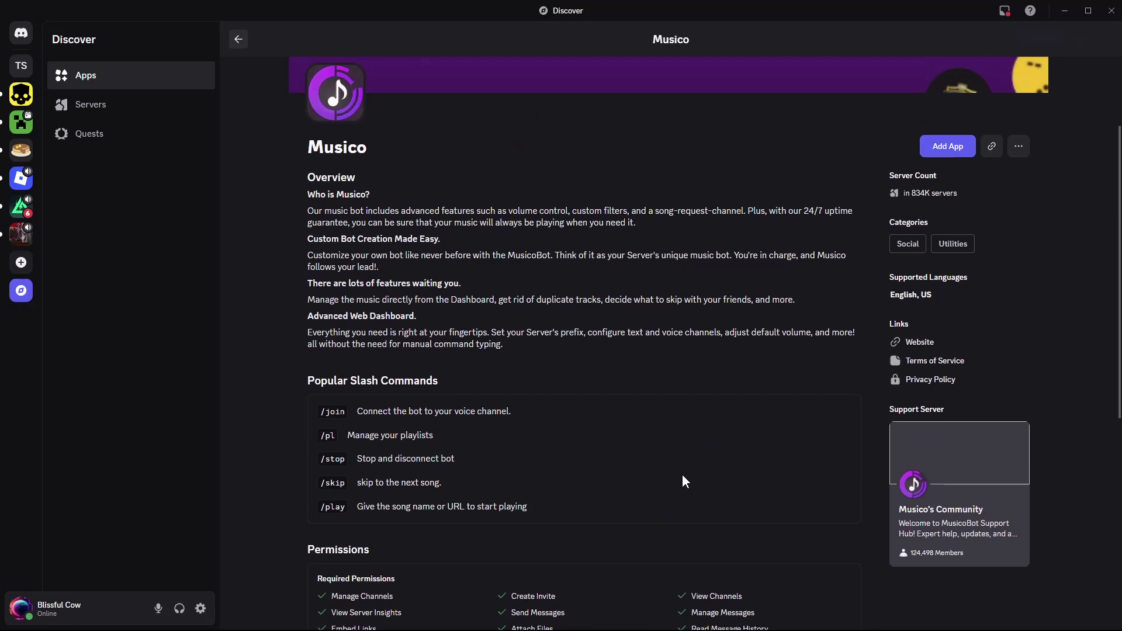
scroll(685, 481, up, 2)
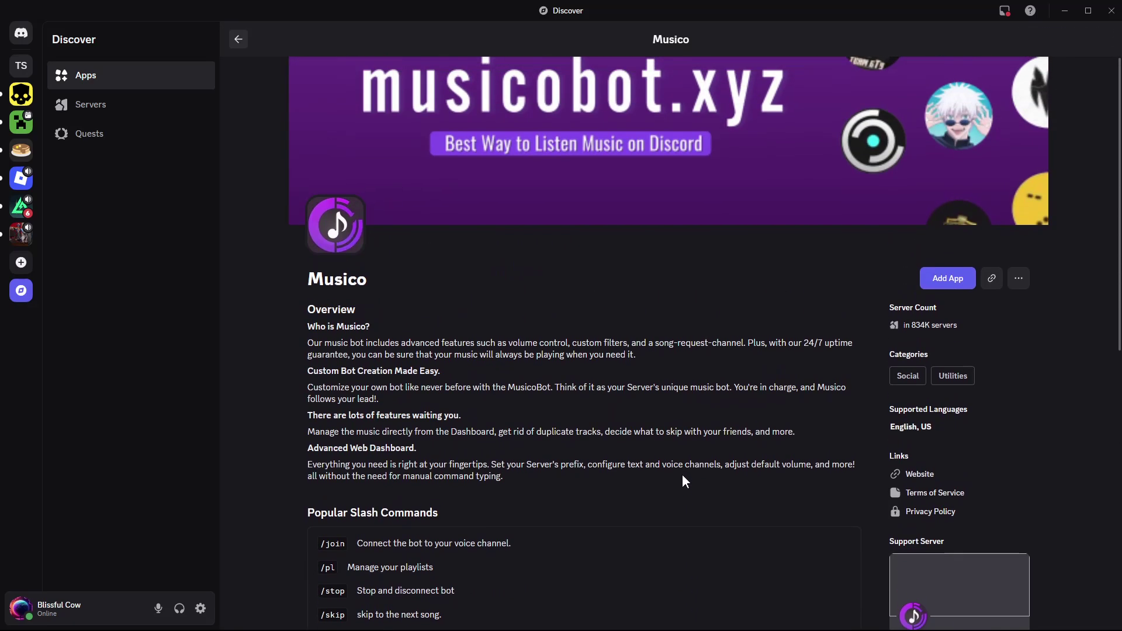
Step: Add Musico to Test Server, authorize its permissions, pass the captcha, and return to the server
click(947, 280)
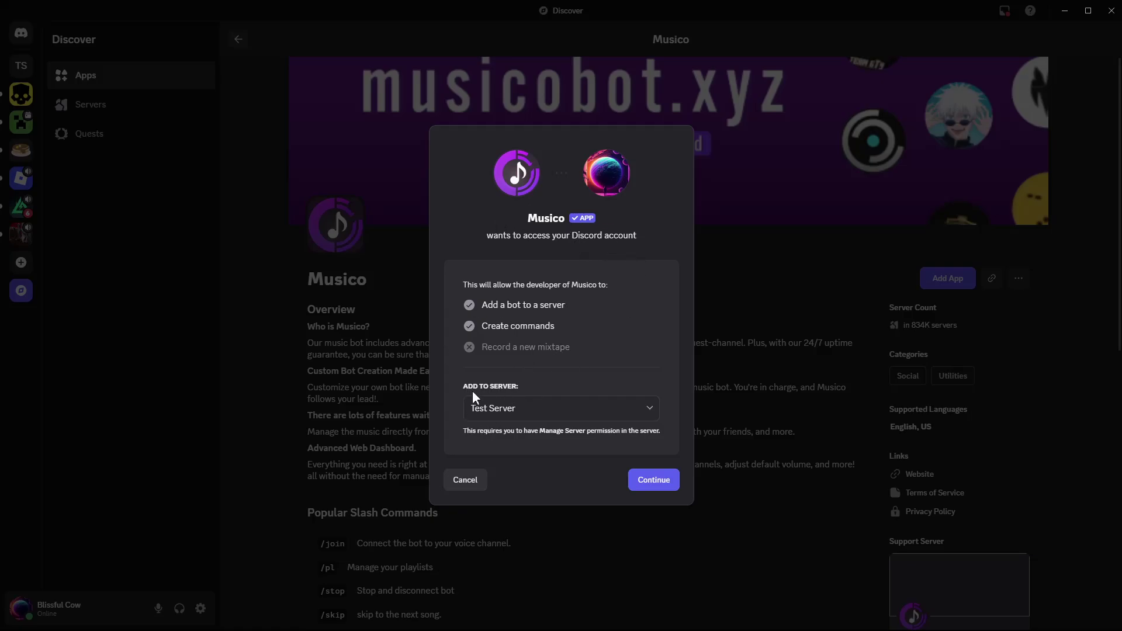
click(621, 417)
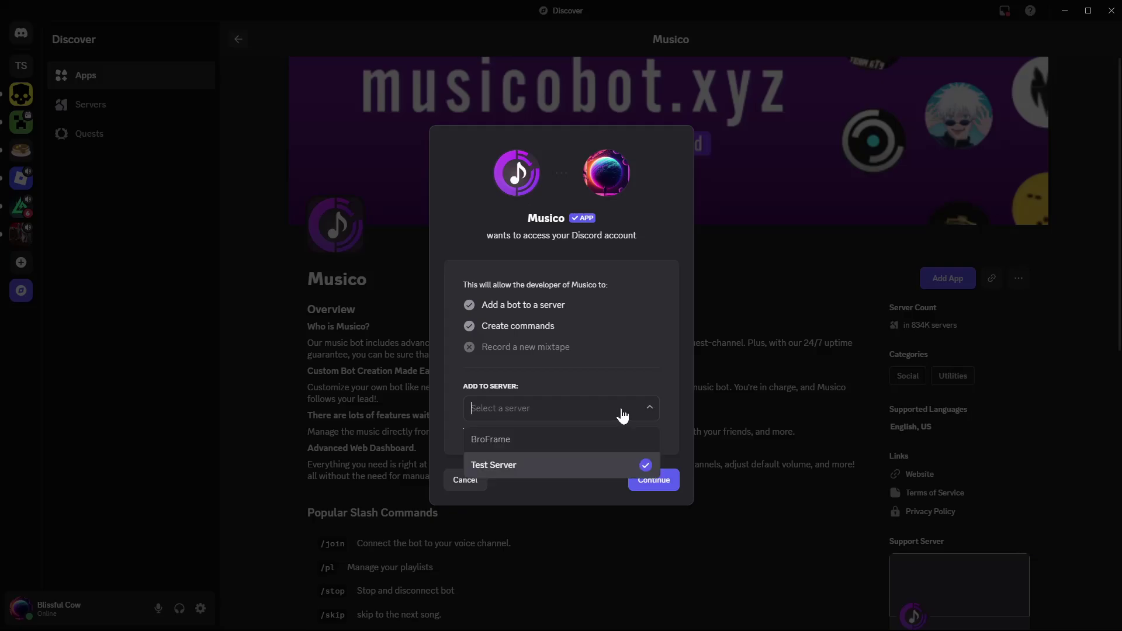
click(515, 459)
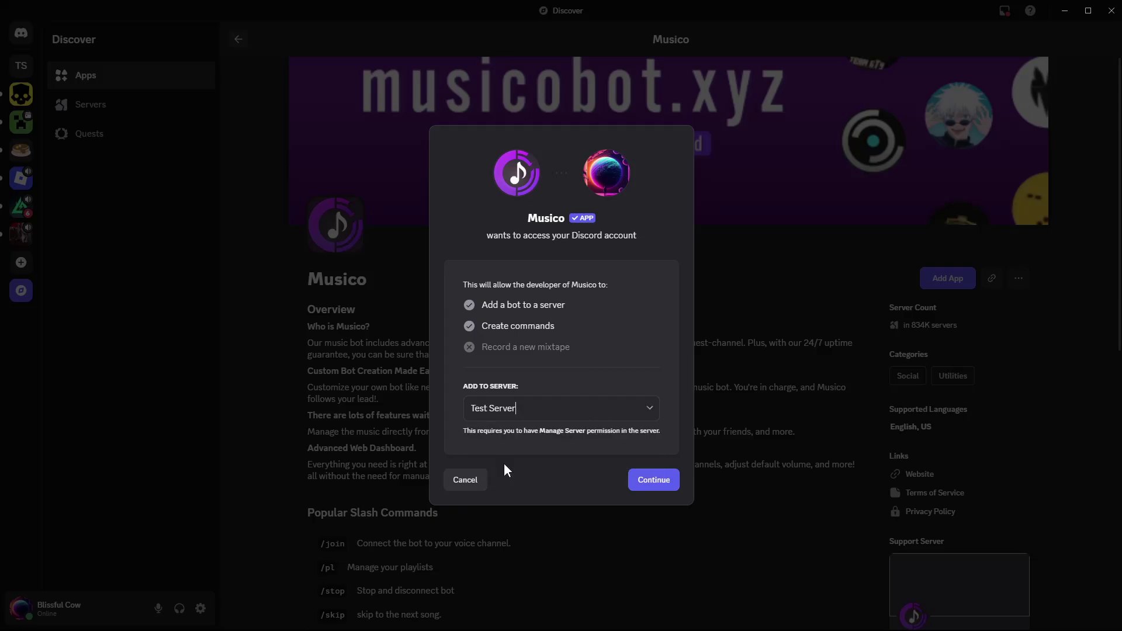
click(653, 484)
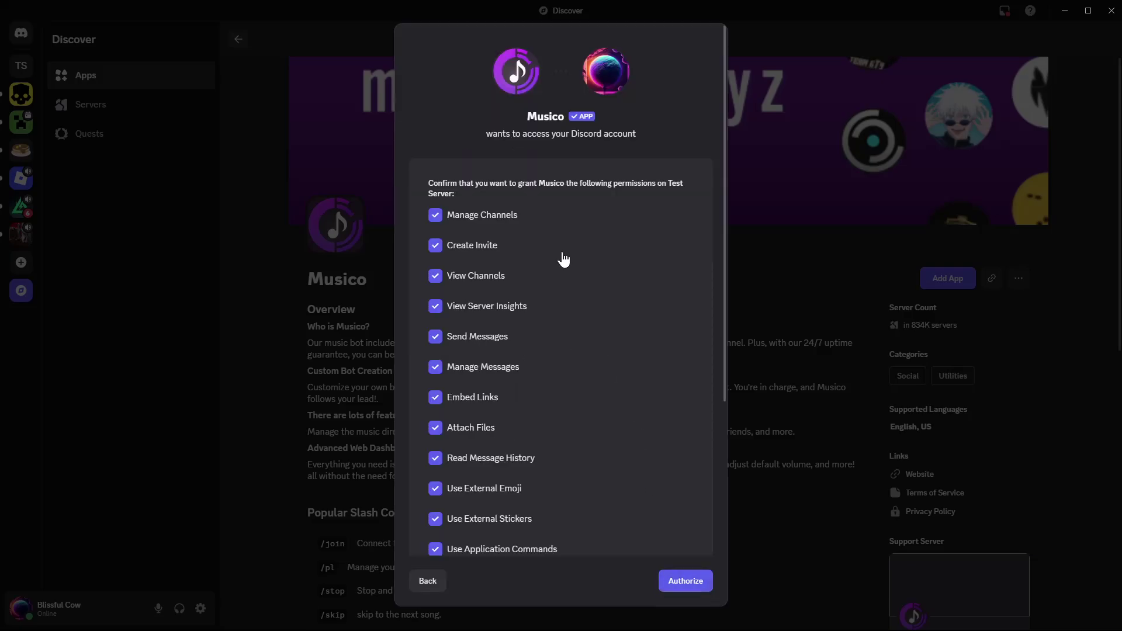
scroll(579, 257, down, 4)
click(685, 591)
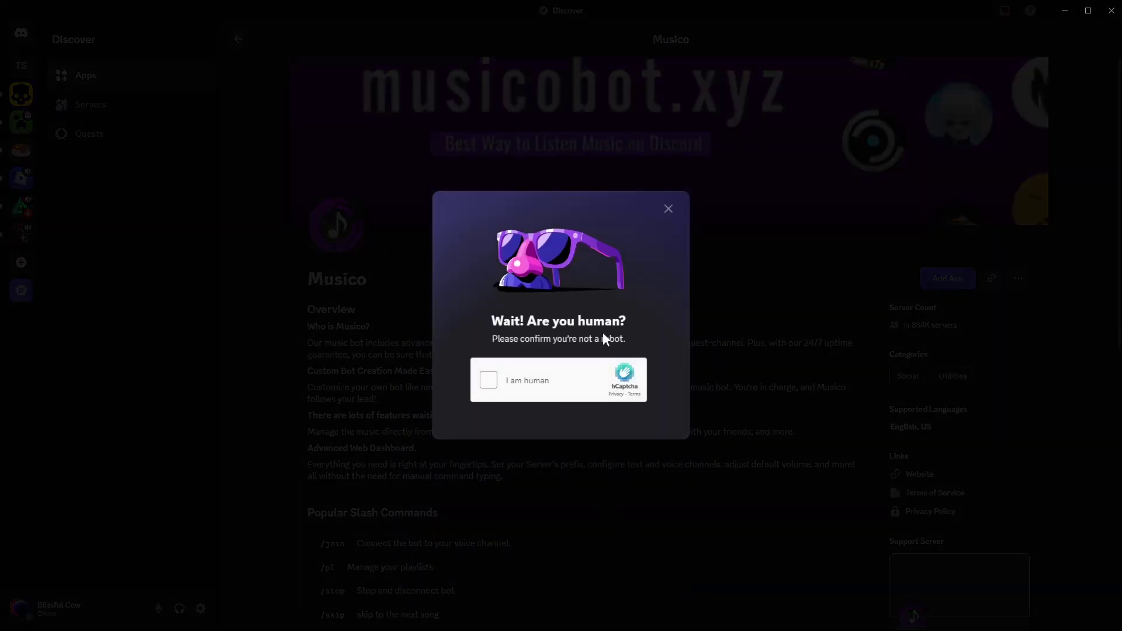
click(489, 385)
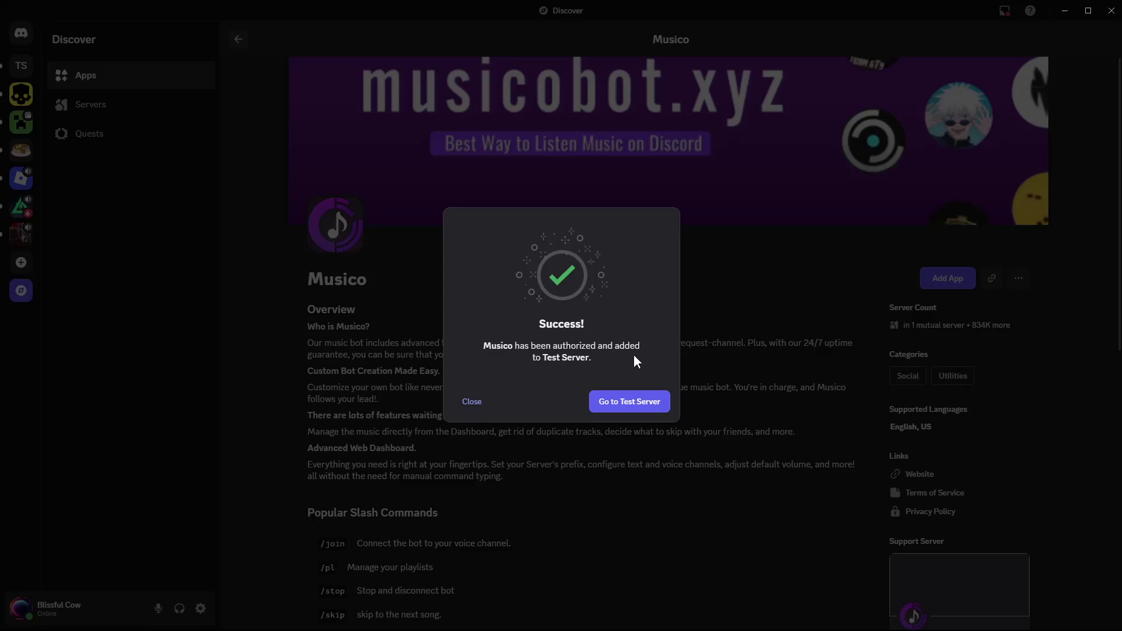
click(625, 413)
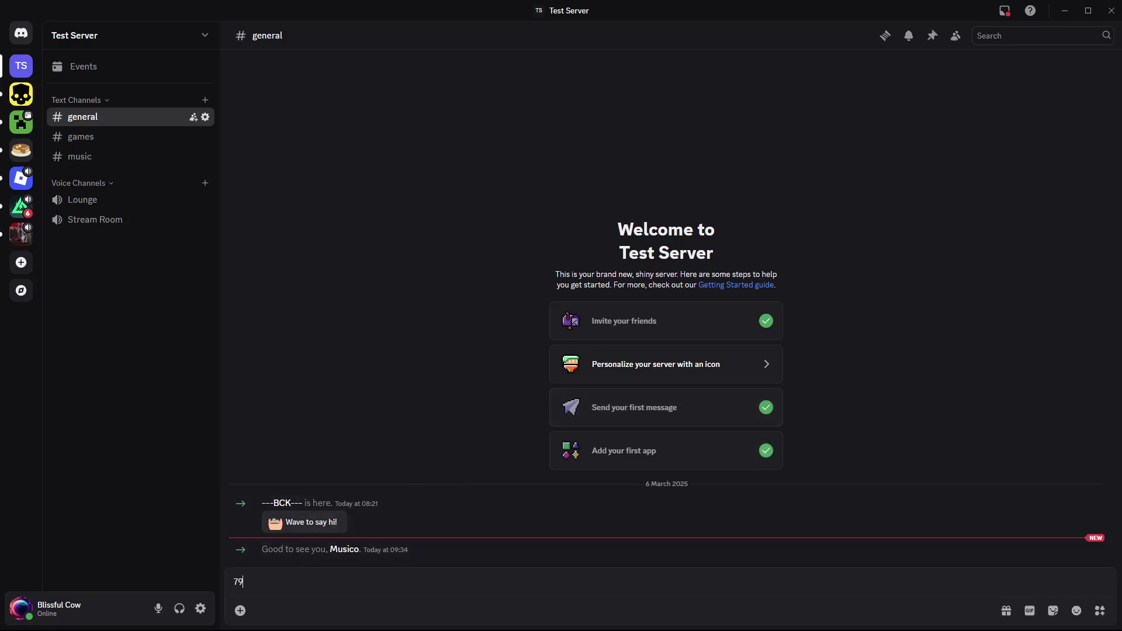
Step: Delete the stray 79, then review Musico's commands under Server Settings > Integrations
key(BackSpace)
key(BackSpace)
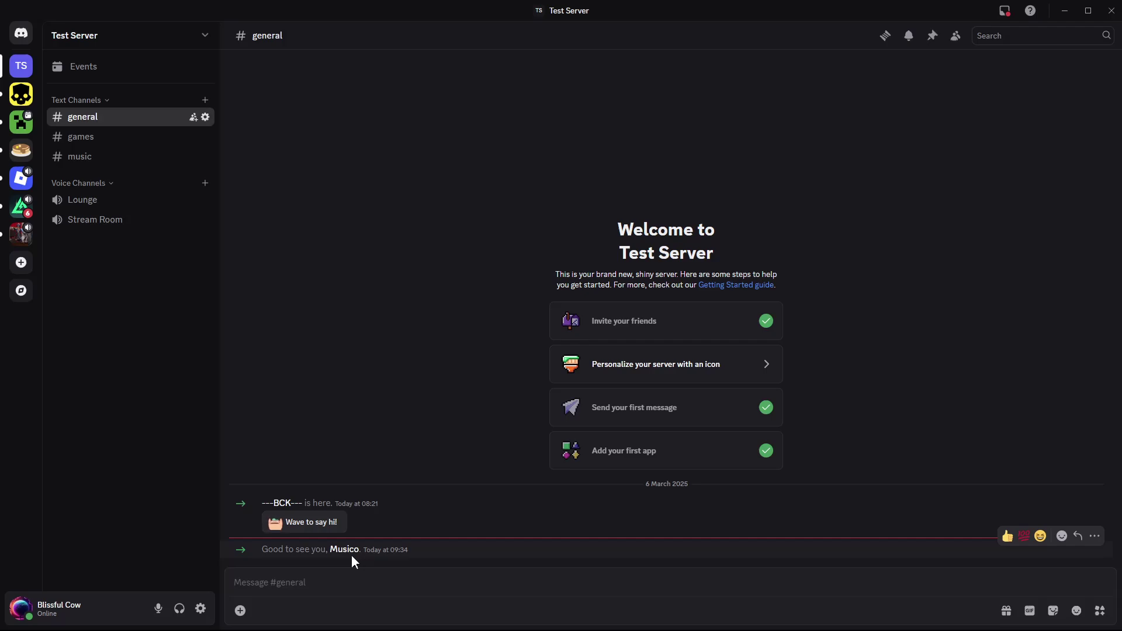
click(116, 38)
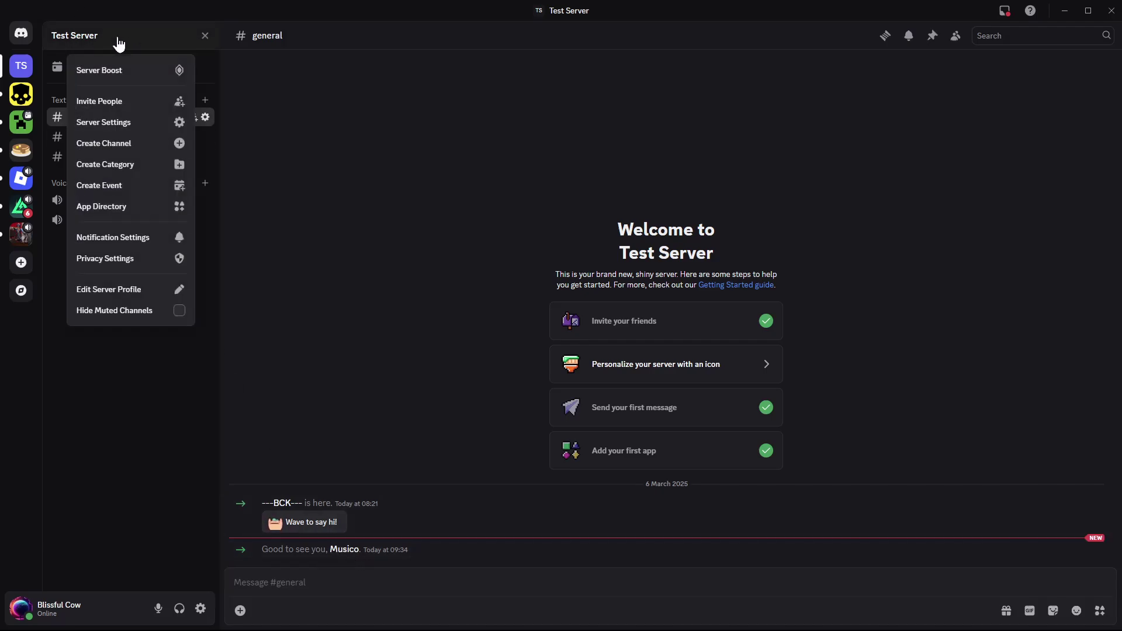
click(126, 126)
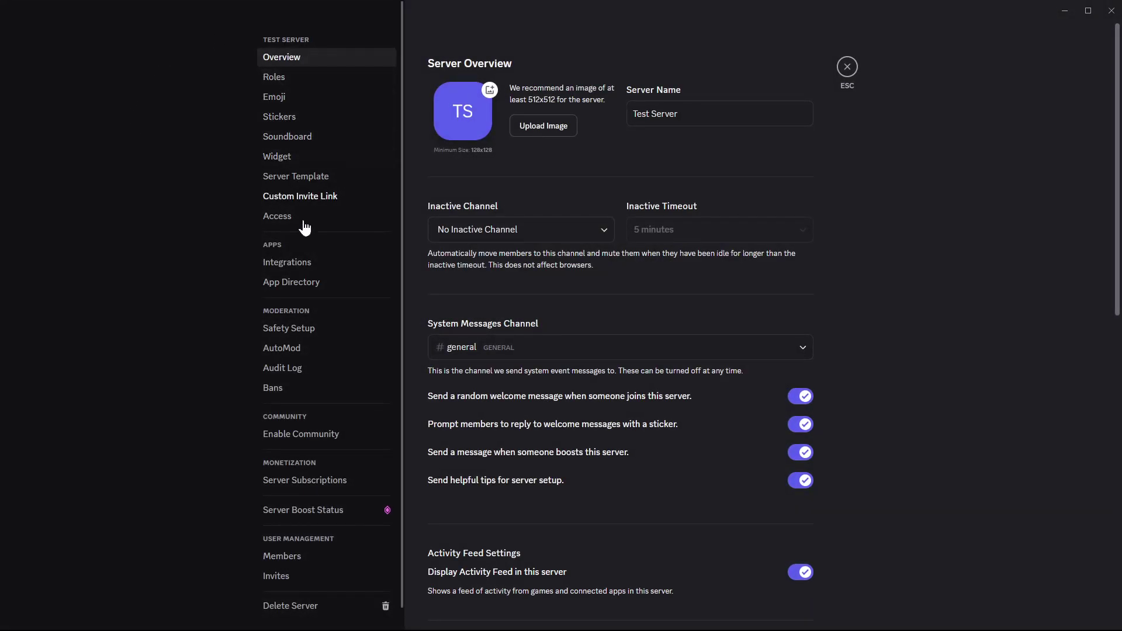
click(294, 270)
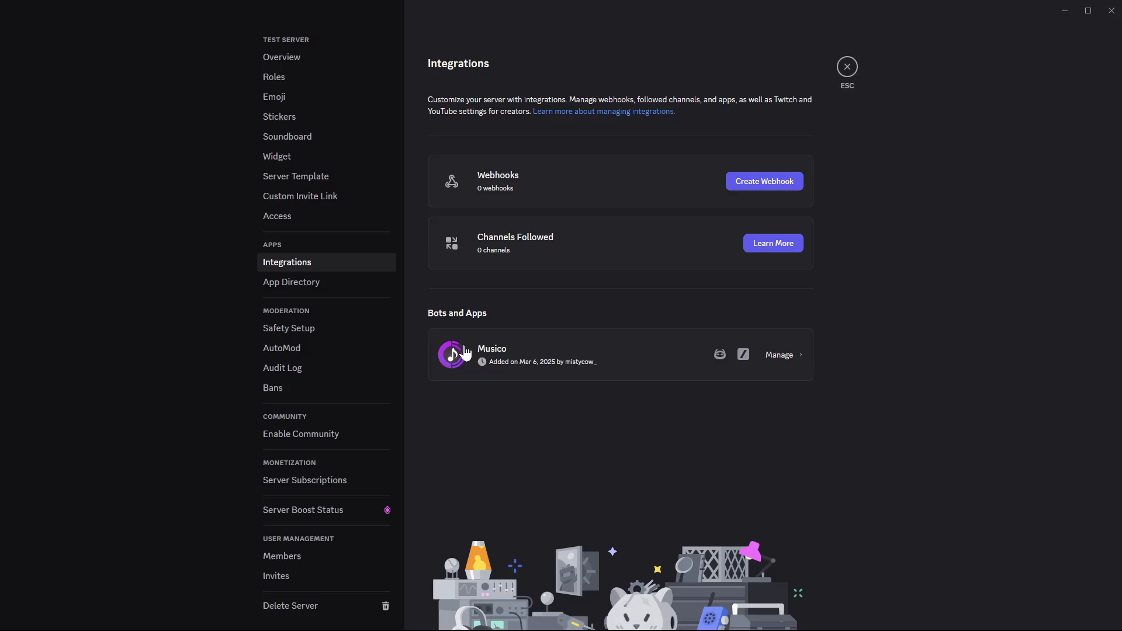
click(789, 359)
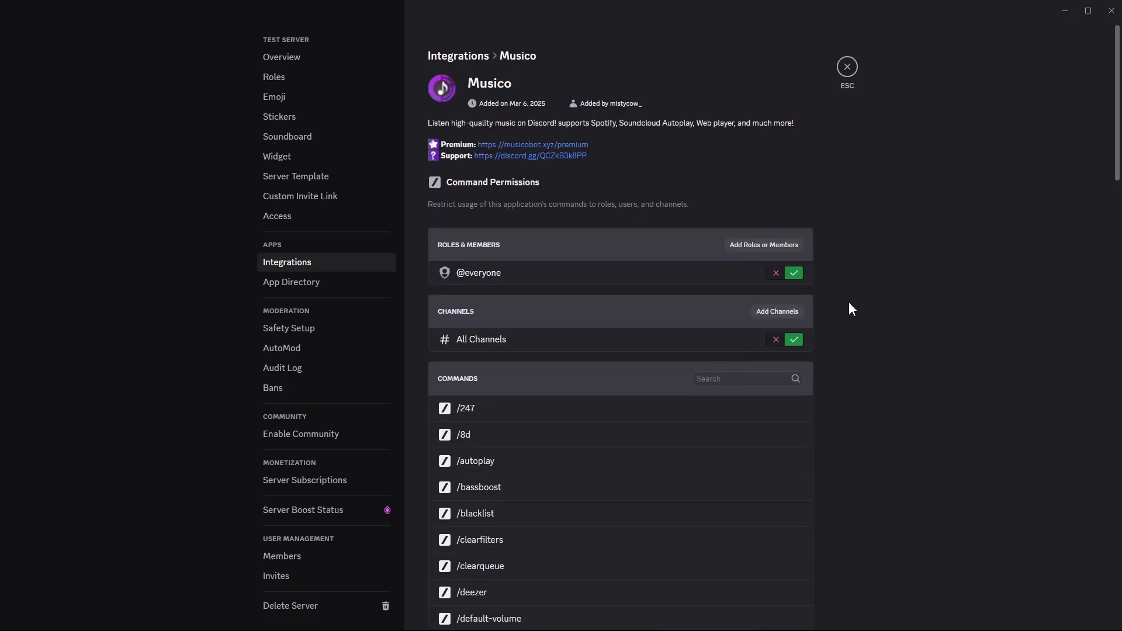
scroll(849, 301, down, 4)
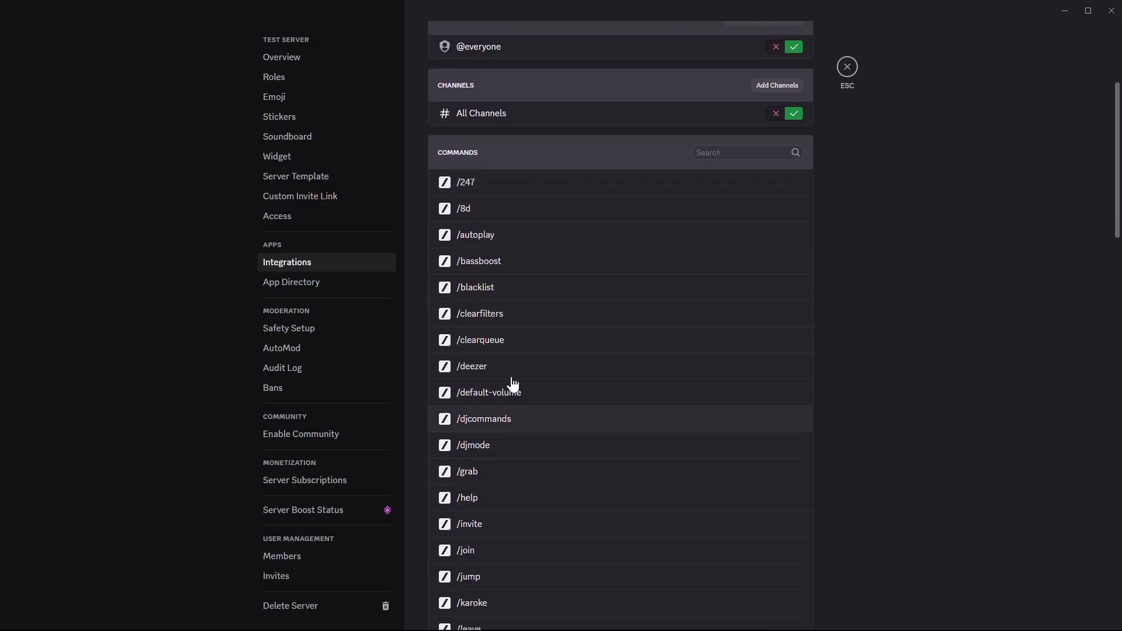
scroll(534, 205, down, 3)
scroll(543, 281, down, 2)
scroll(560, 321, up, 5)
scroll(543, 473, down, 10)
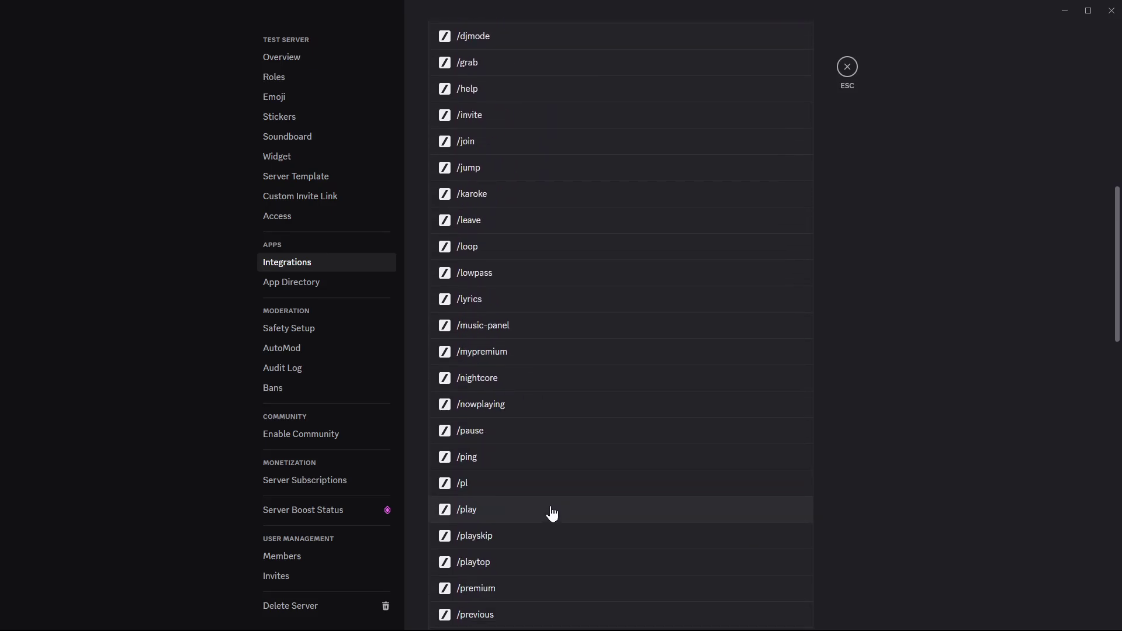
click(847, 67)
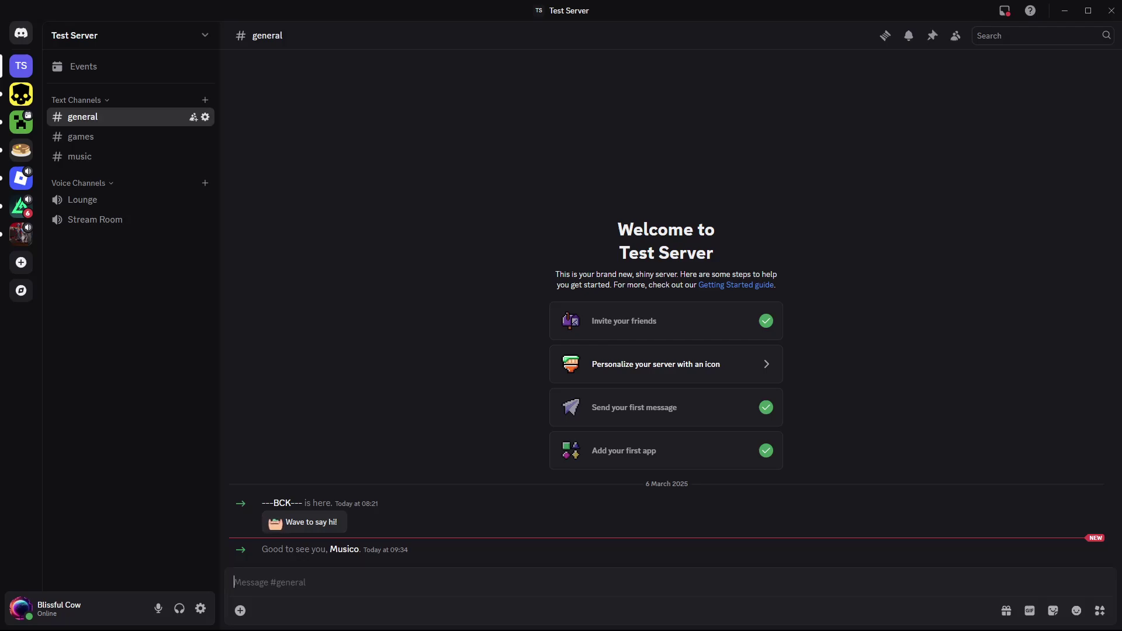
Step: Request 'jazz in paris' with Musico's /play, then join the Lounge voice channel
text(/)
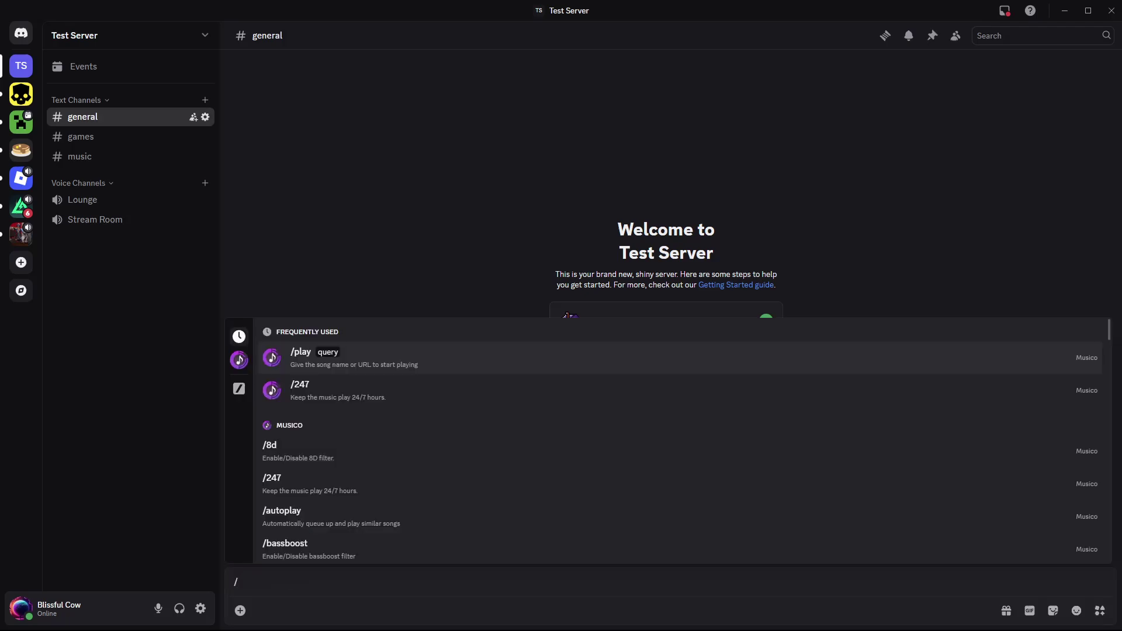
click(361, 351)
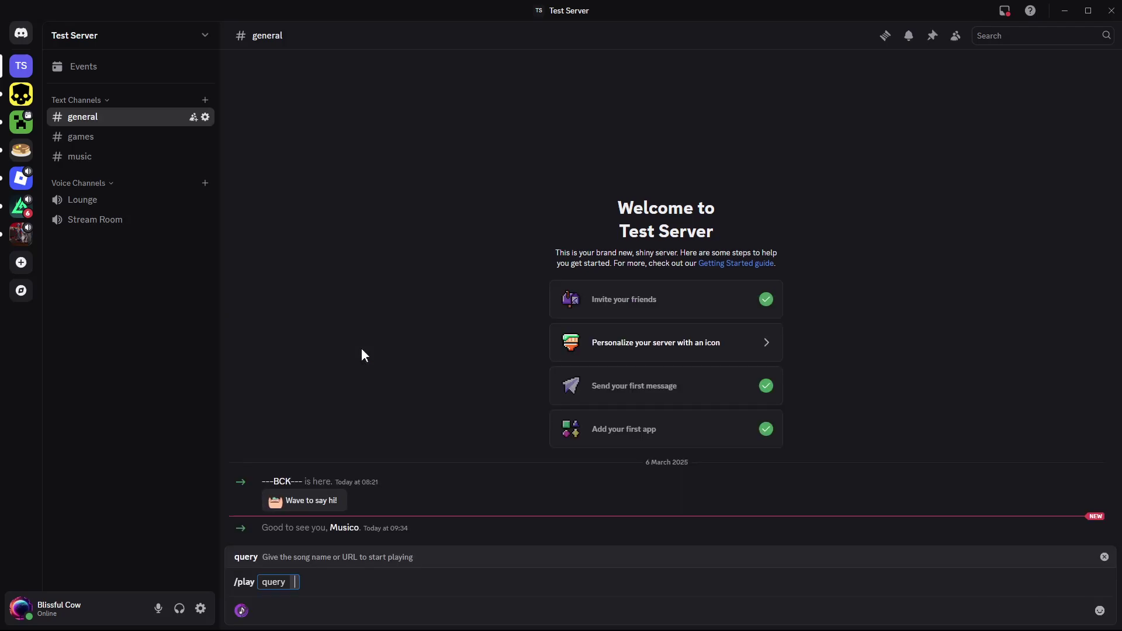
text(jazz in paris)
key(Return)
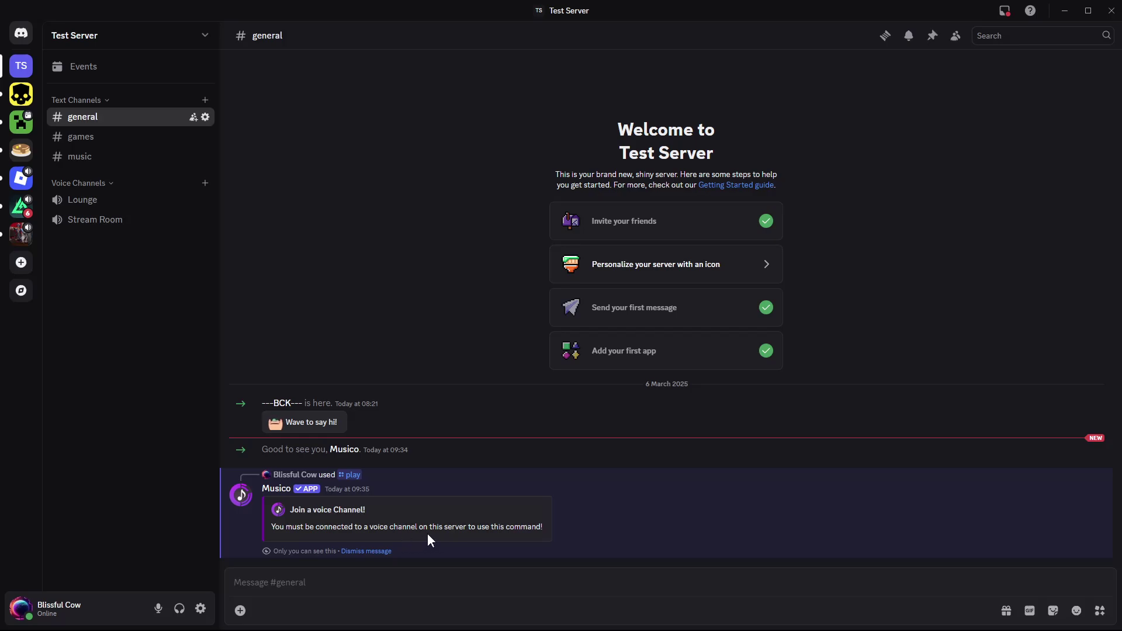
click(111, 201)
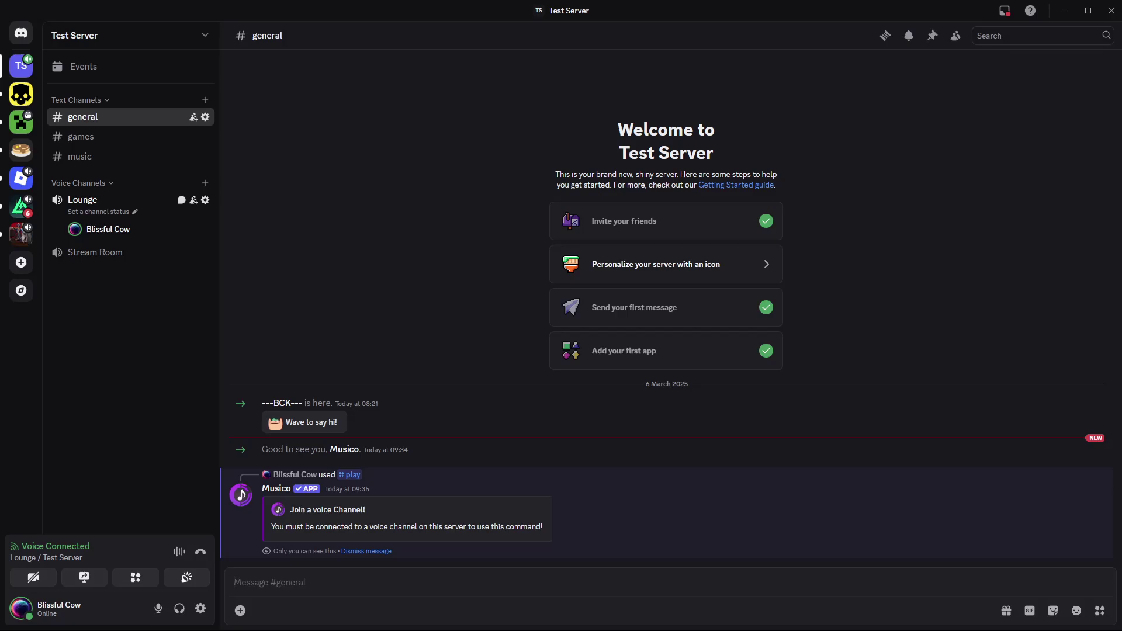
Step: Resend Musico's /play 'jazz in paris' so it plays in Lounge, then pause it
text(/pl)
key(Tab)
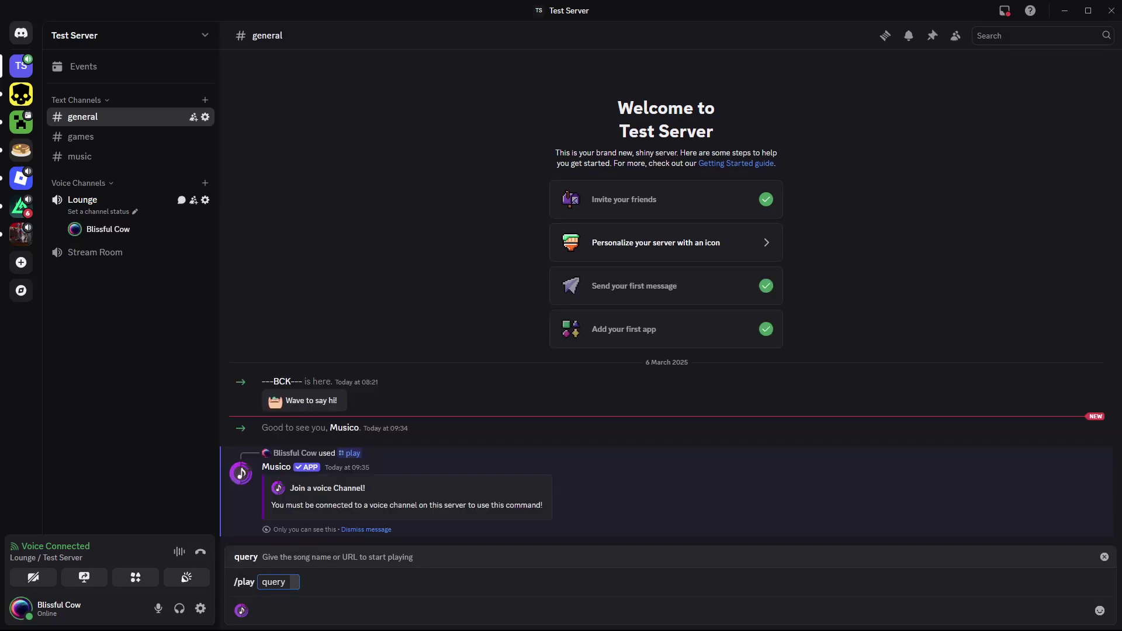
text(jazz i)
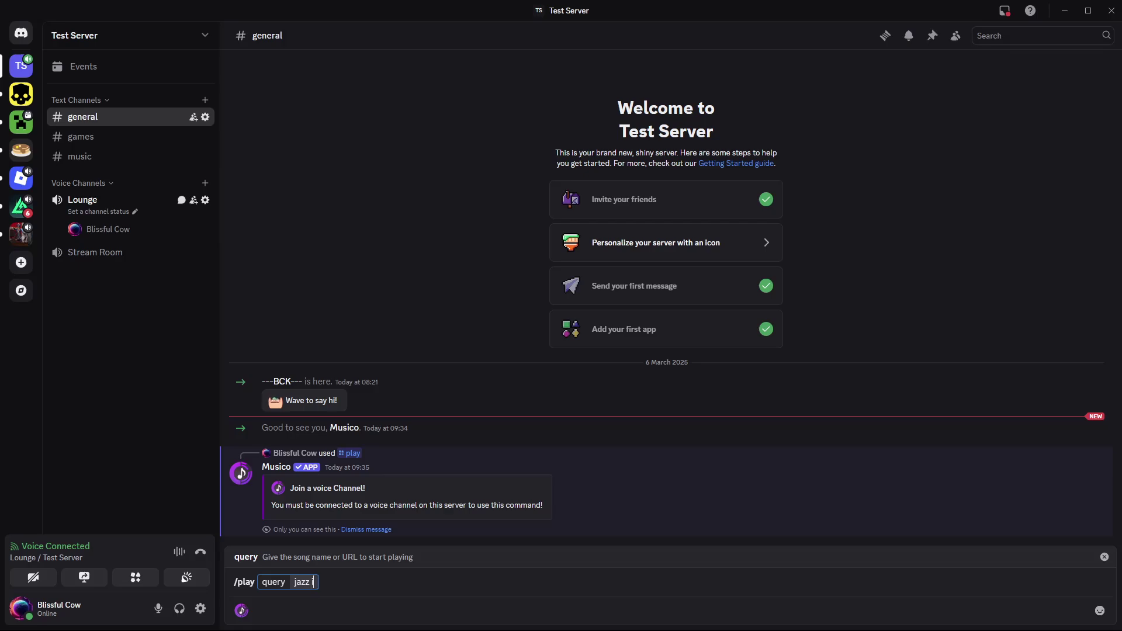
text(n paris)
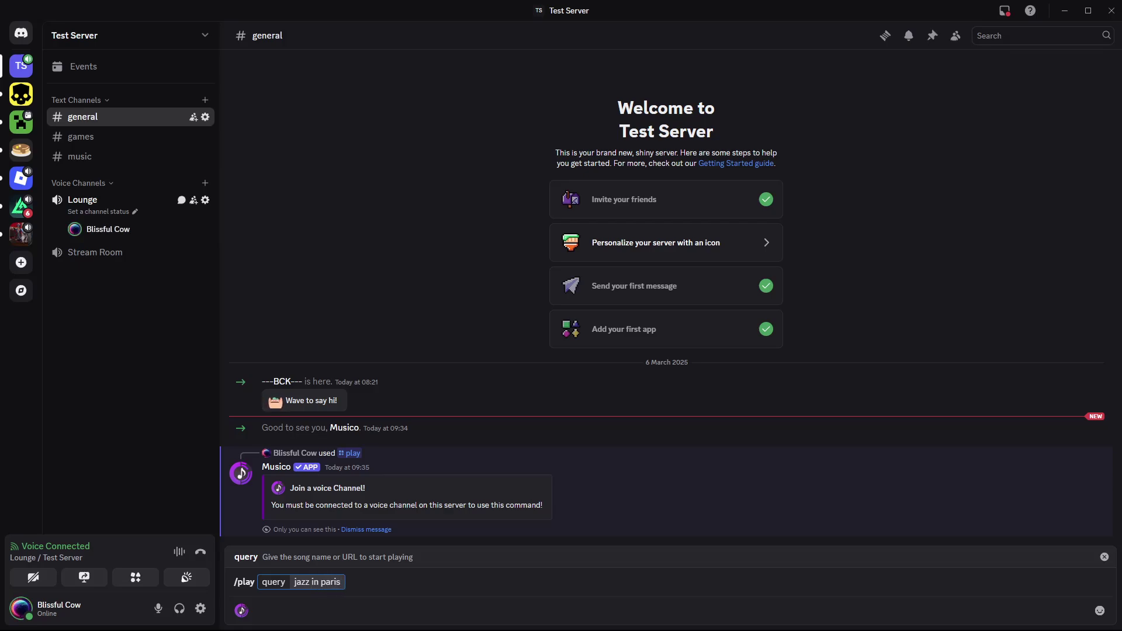
key(Return)
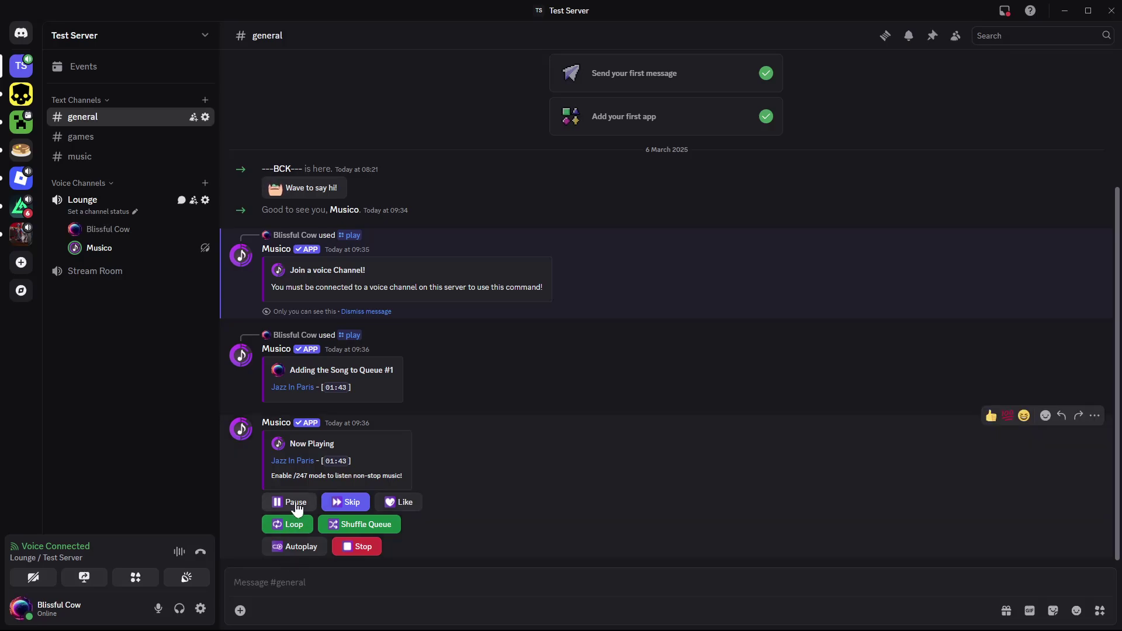
click(296, 502)
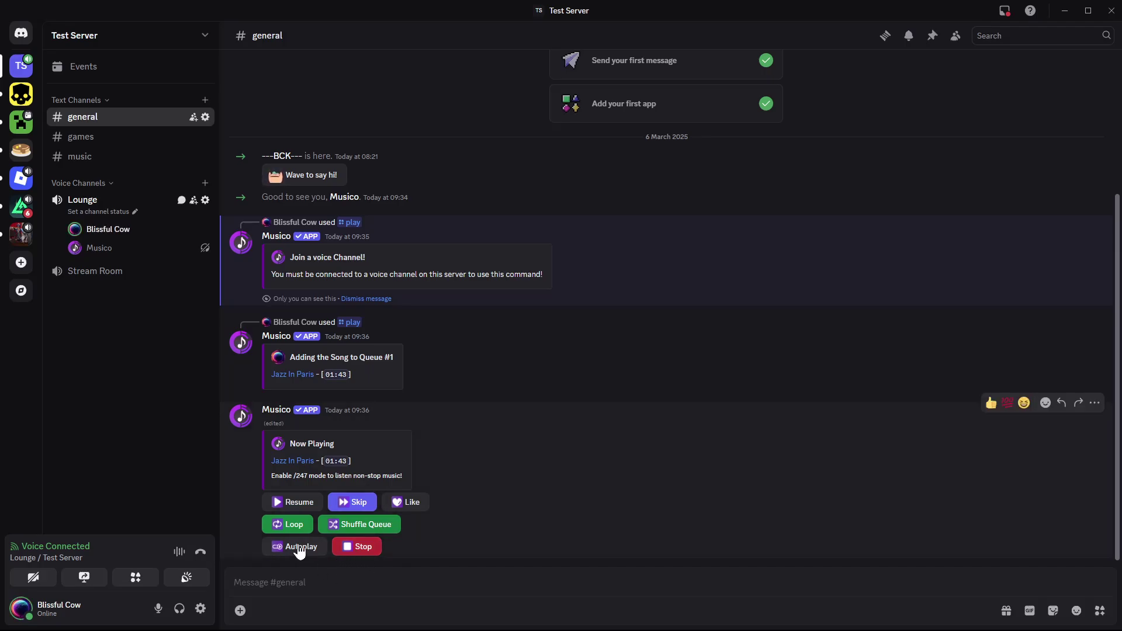
Step: Resume Jazz in Paris on the Now Playing card, then pause it again
click(300, 508)
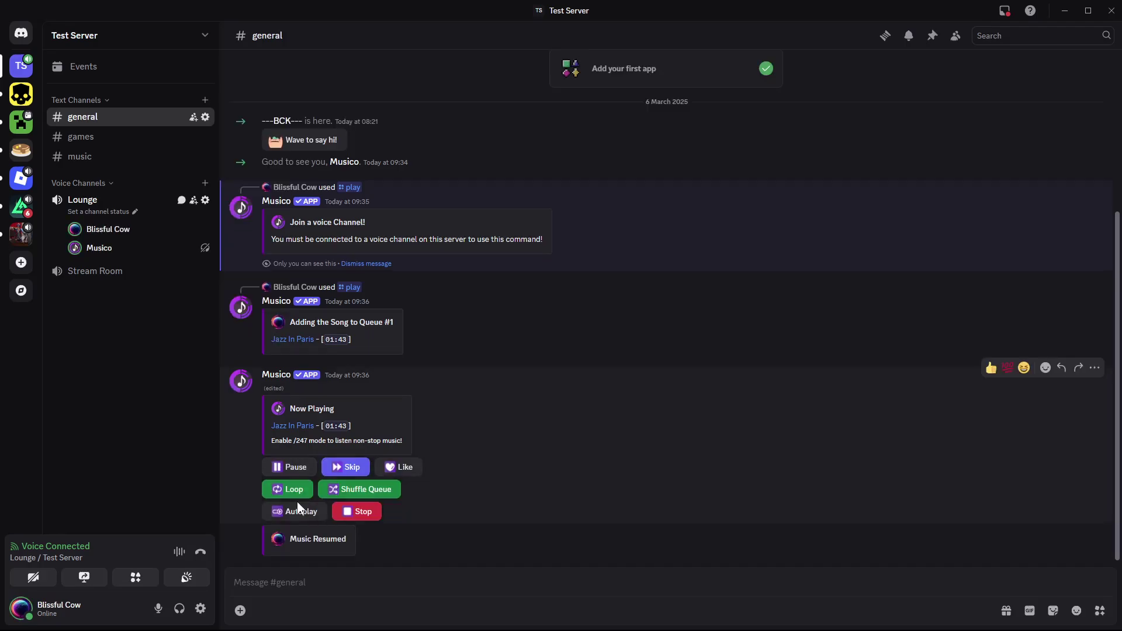
click(293, 470)
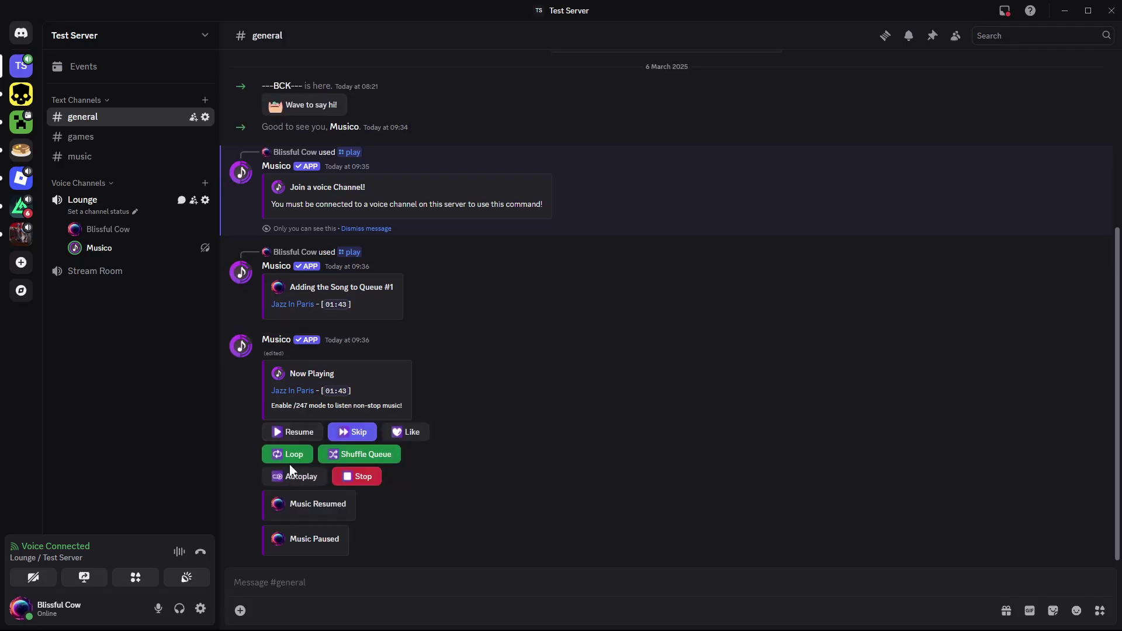